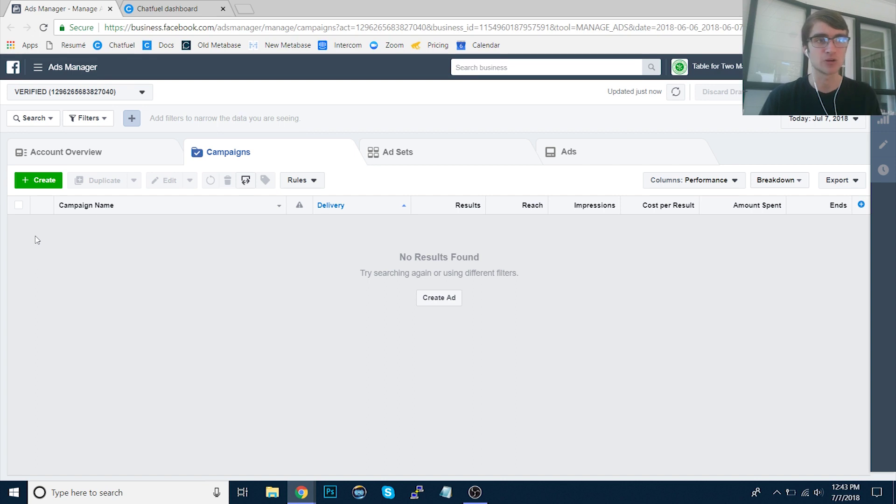
Step: Begin a new campaign using the Create button on the empty Campaigns list
left_click(36, 182)
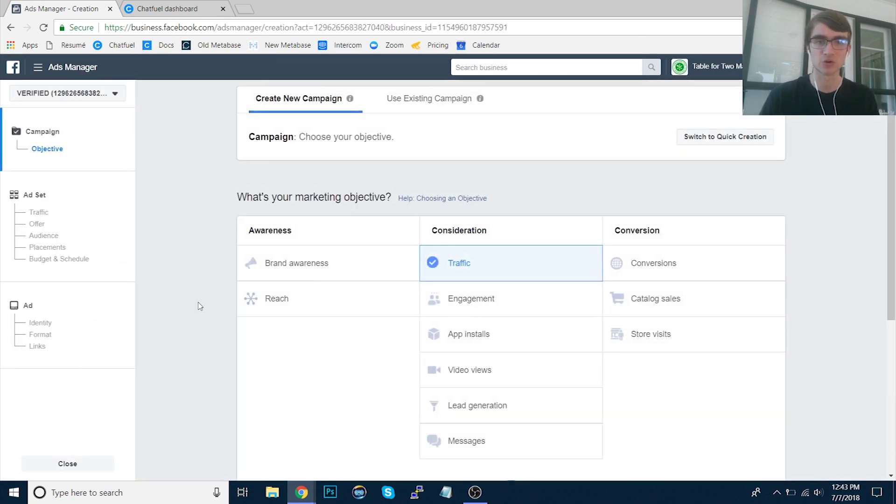
Step: Choose Messages under Consideration as the objective and continue to the ad set
scroll(199, 306, "down", 2)
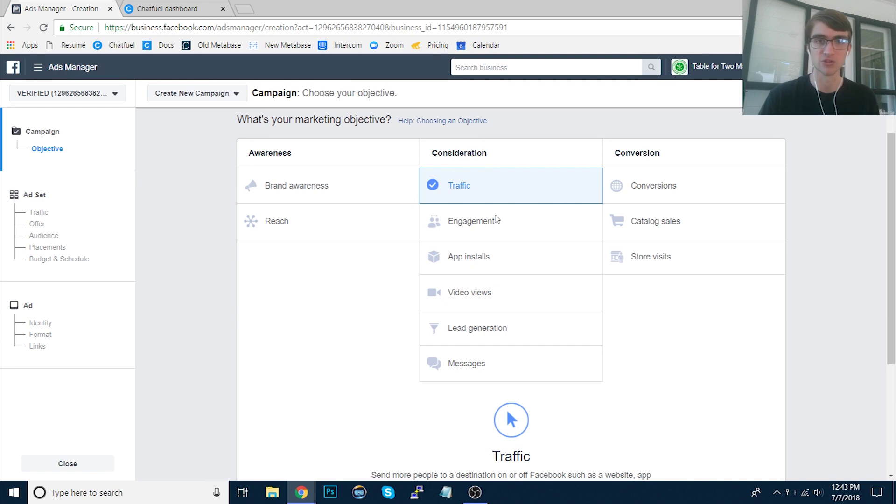
left_click(494, 368)
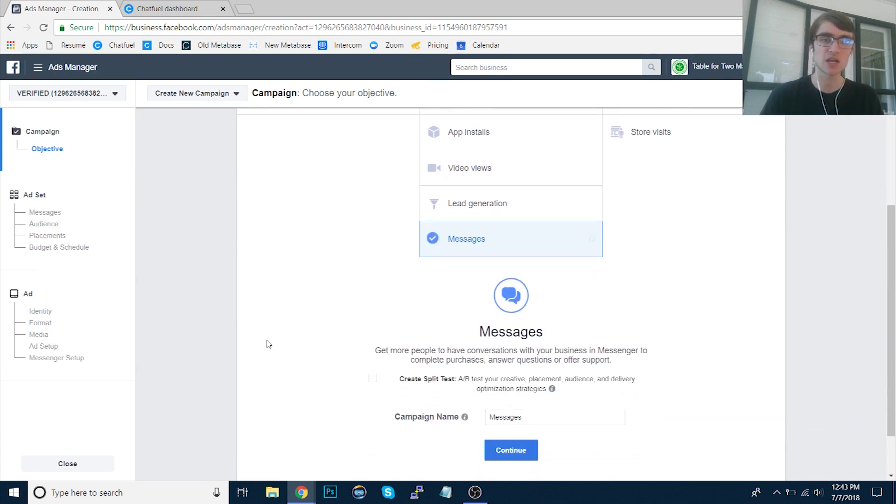
left_click(511, 457)
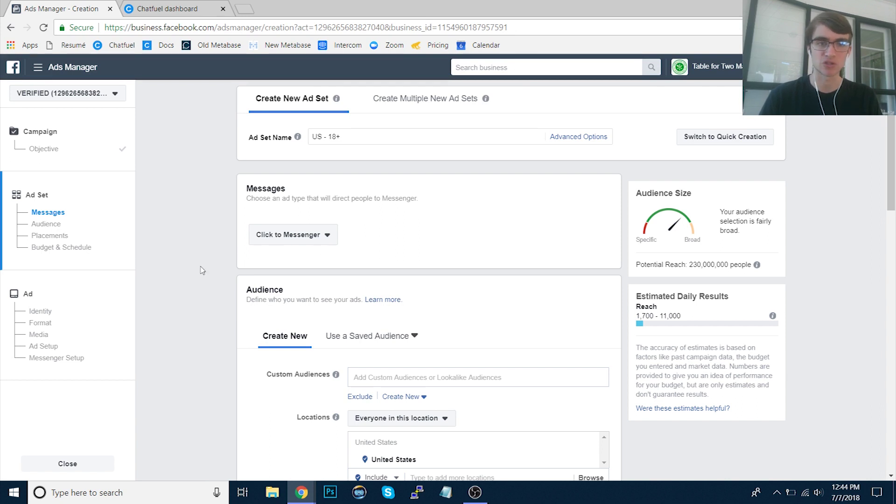
scroll(202, 271, "down", 3)
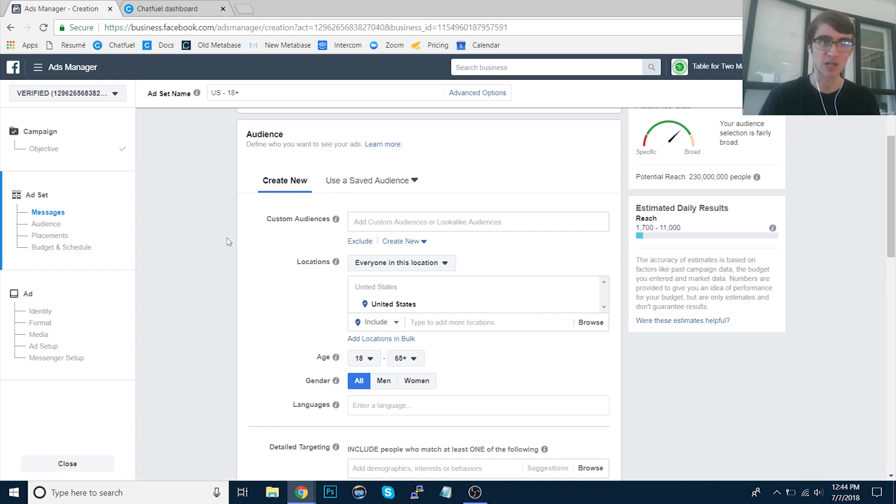
Step: Leave the US 18+ audience unchanged and switch to the Chatfuel dashboard
left_click(203, 4)
Step: Filter Chatfuel's People by 'within 24h window' is No, then return to Ads Manager
left_click(36, 193)
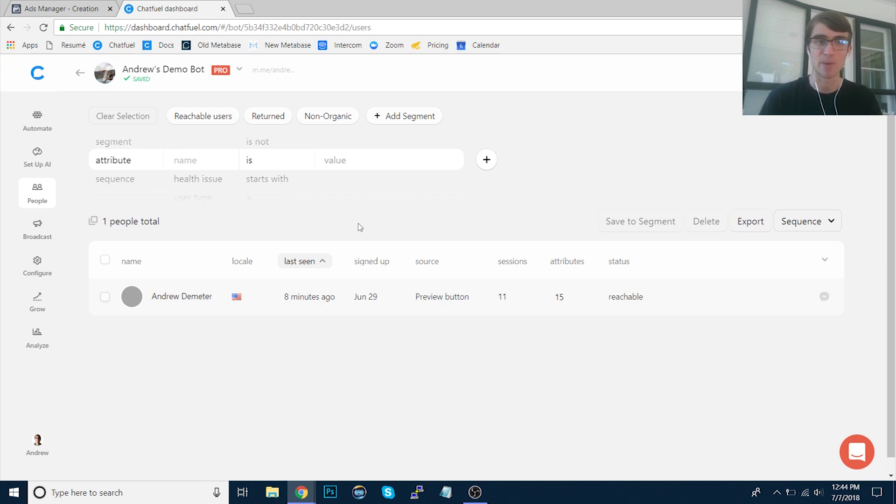
left_click(190, 163)
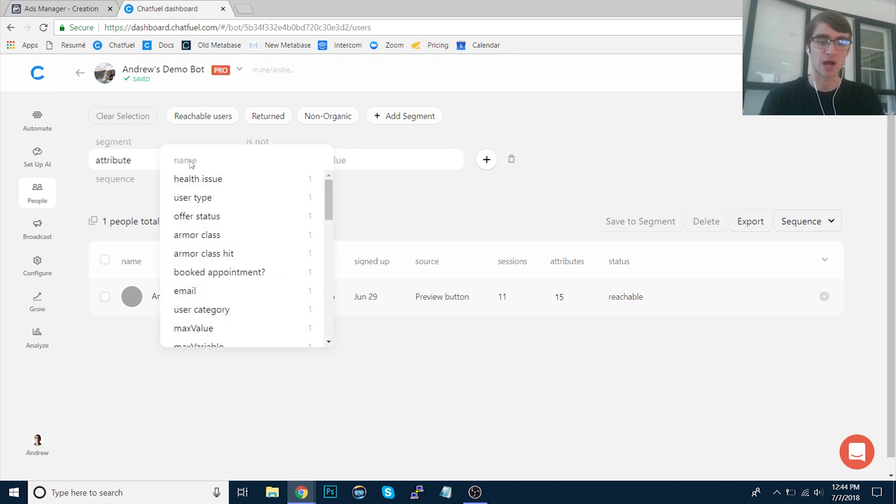
type("24")
left_click(199, 180)
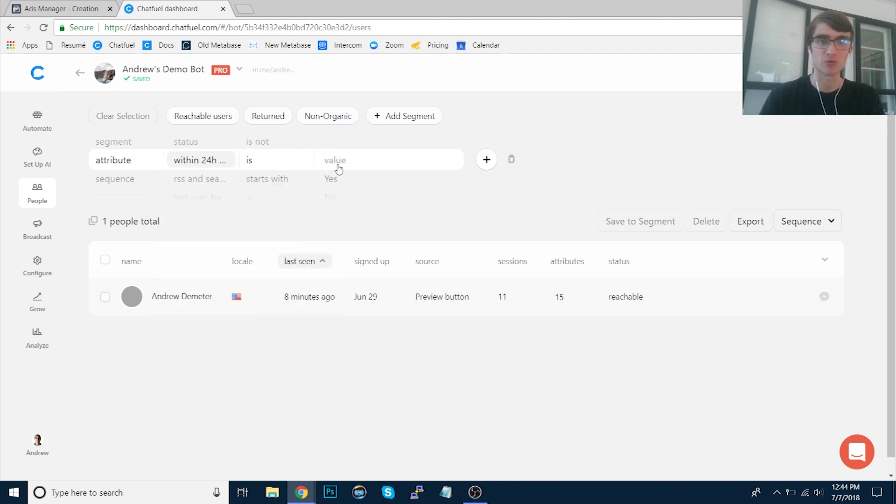
scroll(329, 199, "down", 1)
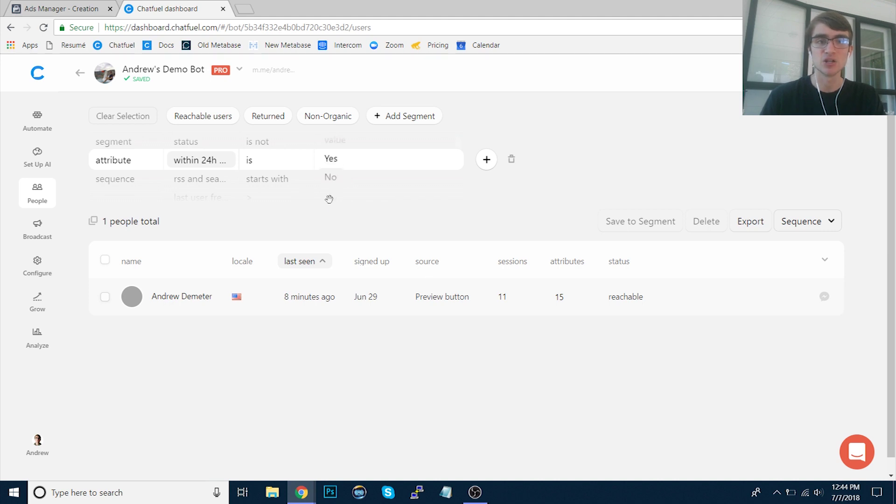
scroll(329, 199, "down", 1)
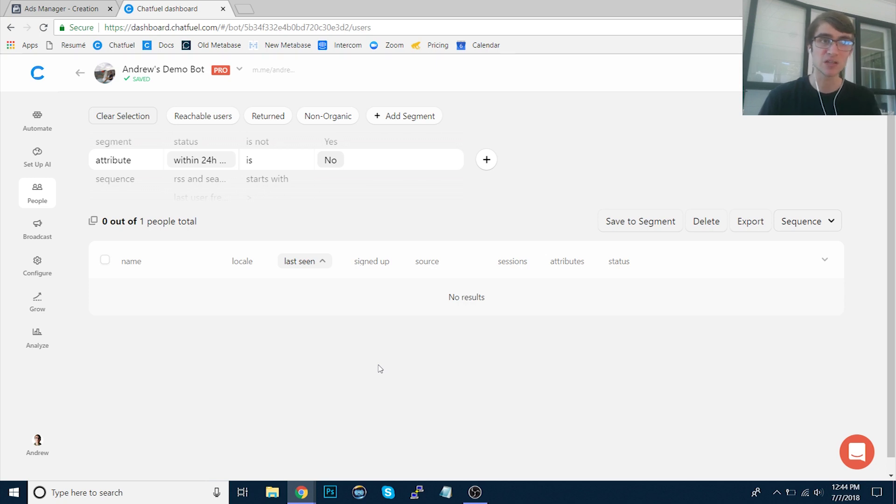
left_click(63, 10)
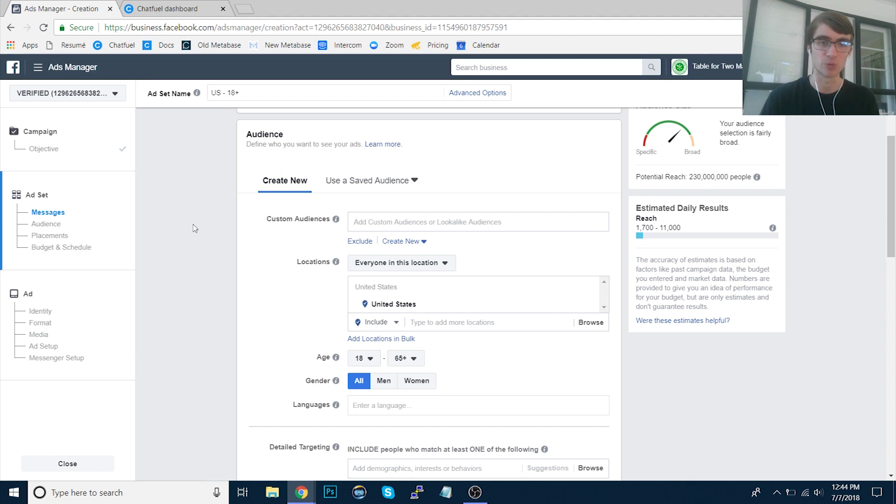
Step: Use manual placements with Instagram excluded, keeping Facebook Feeds and Messenger Inbox
scroll(195, 228, "down", 3)
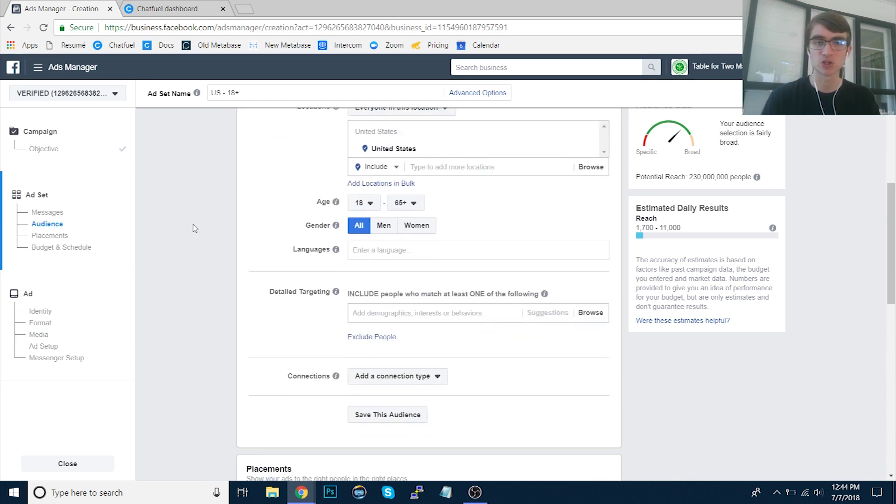
scroll(195, 228, "down", 6)
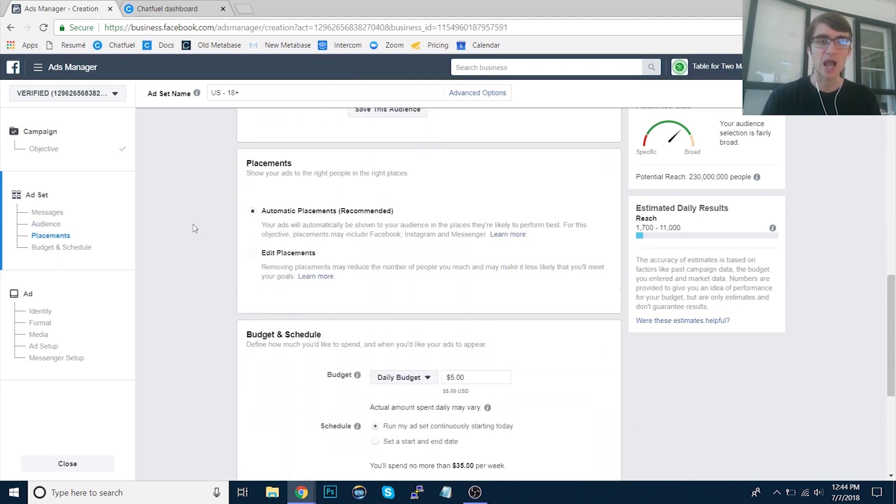
left_click(252, 229)
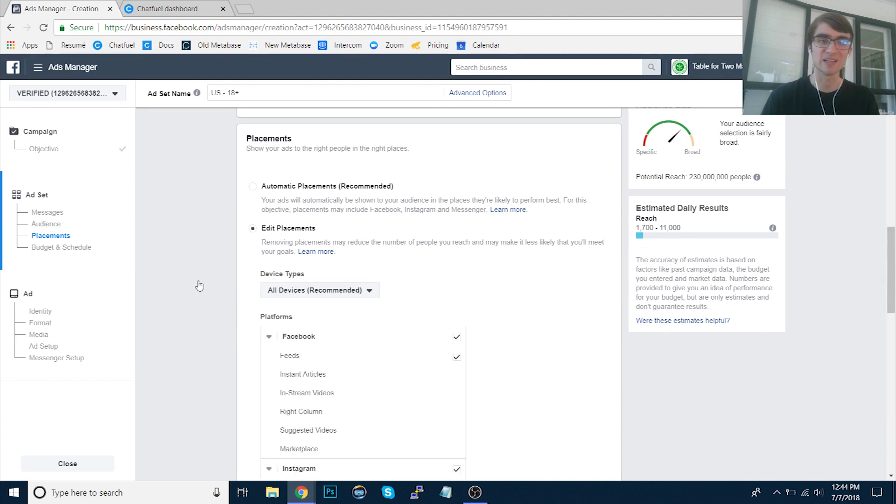
scroll(196, 280, "down", 3)
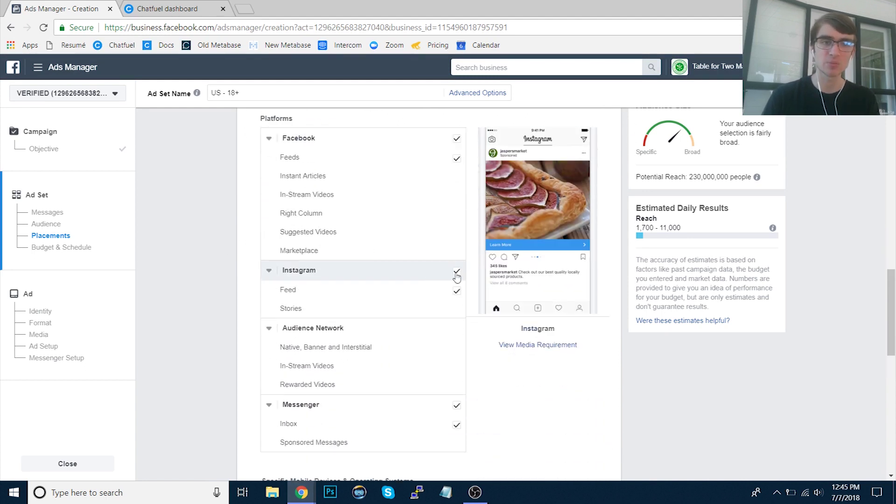
left_click(457, 273)
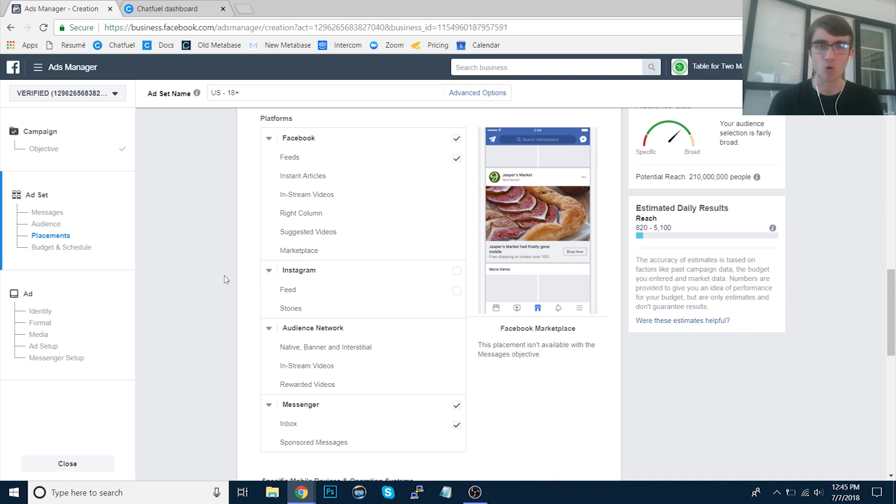
scroll(225, 279, "down", 2)
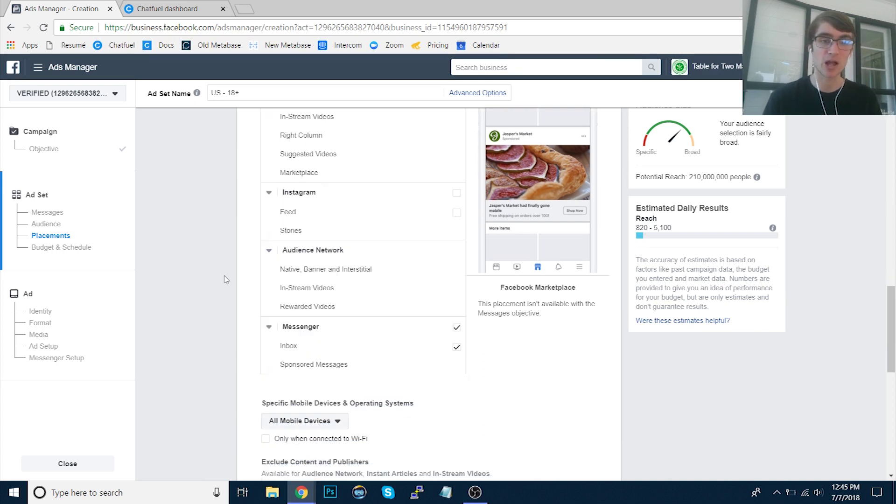
scroll(225, 279, "down", 10)
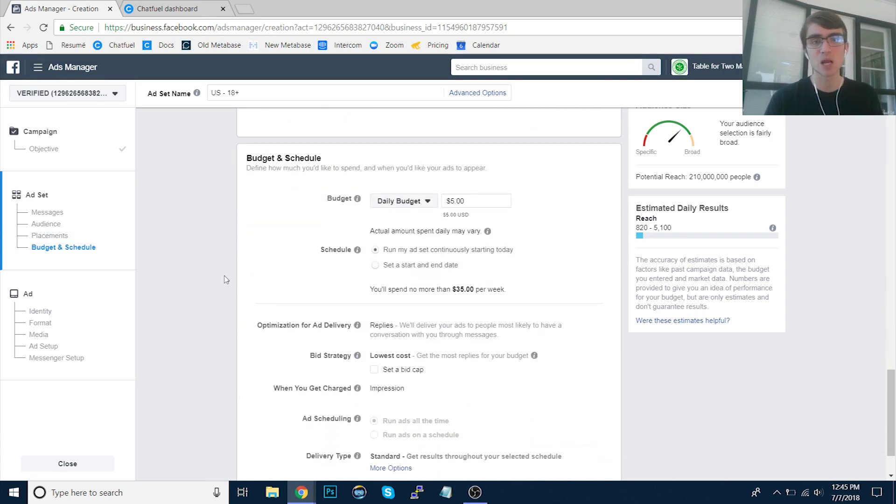
Step: Keep the $5.00 daily budget, continue to the ad stage, and switch to Chatfuel
scroll(225, 279, "down", 2)
left_click(592, 464)
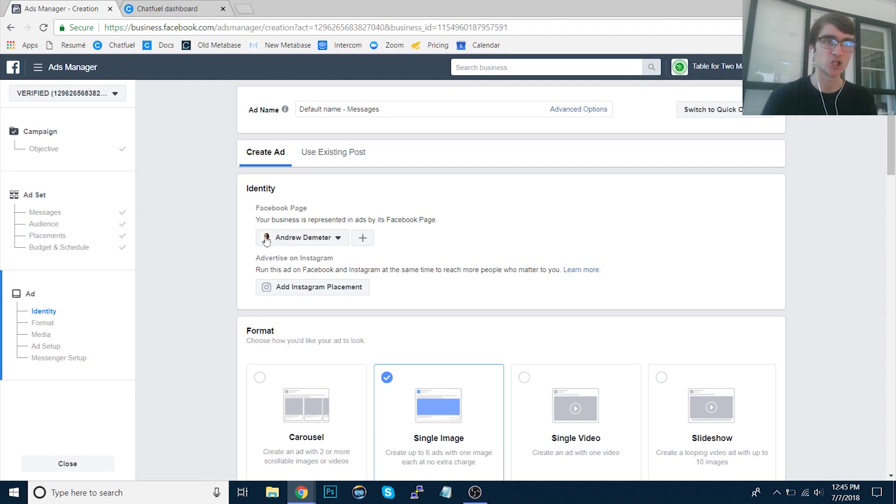
left_click(180, 7)
left_click(38, 125)
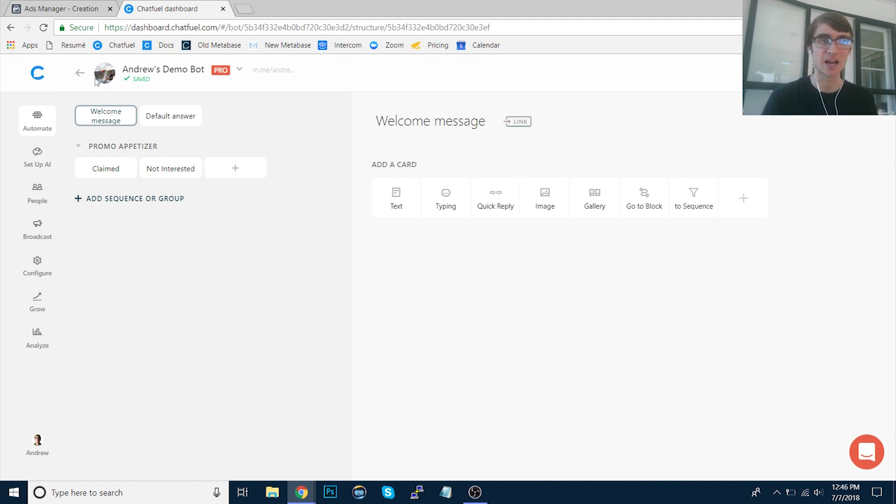
left_click(74, 4)
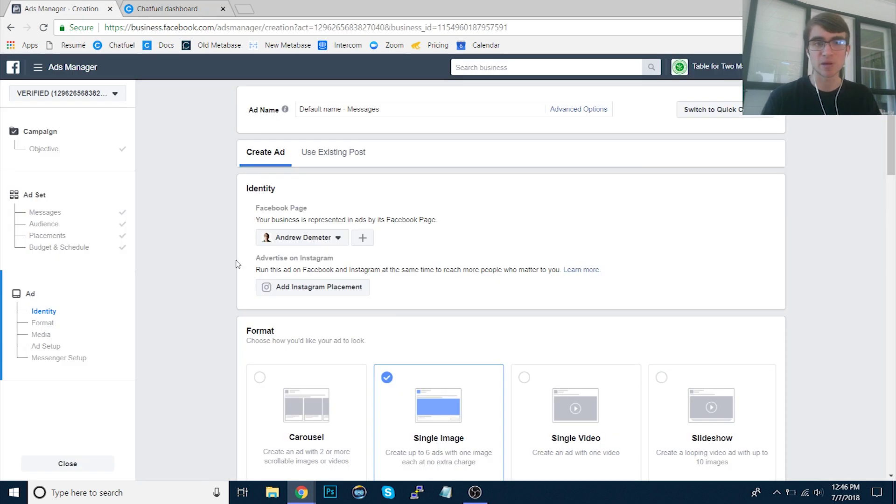
Step: Set the demo bot page as the ad's Facebook Page
left_click(296, 240)
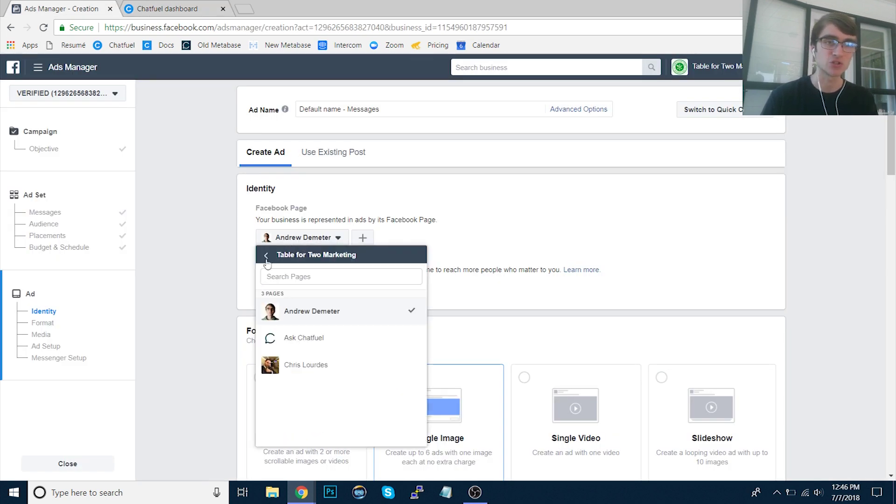
left_click(267, 256)
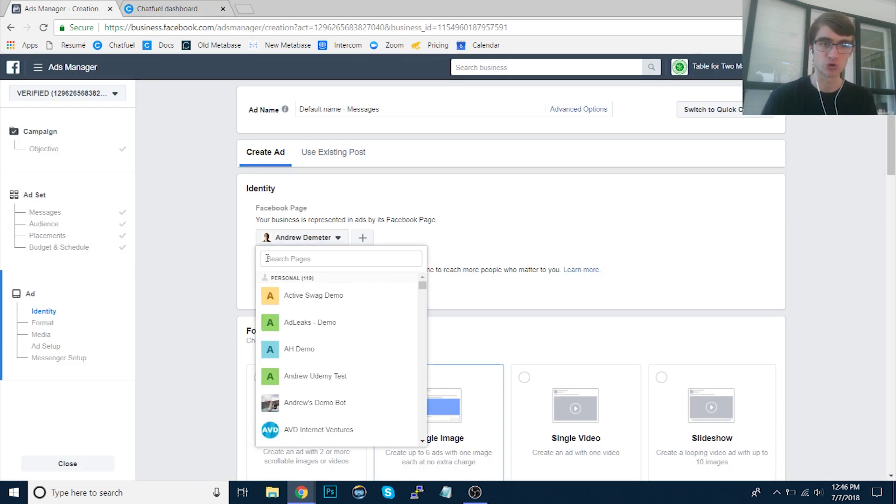
left_click(350, 409)
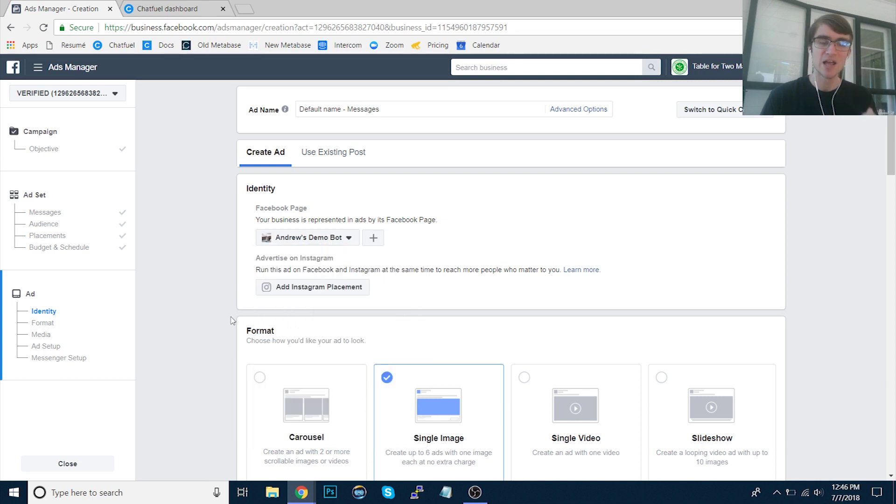
Step: Use the free stock photo of people at computer screens as the ad image
scroll(232, 320, "down", 4)
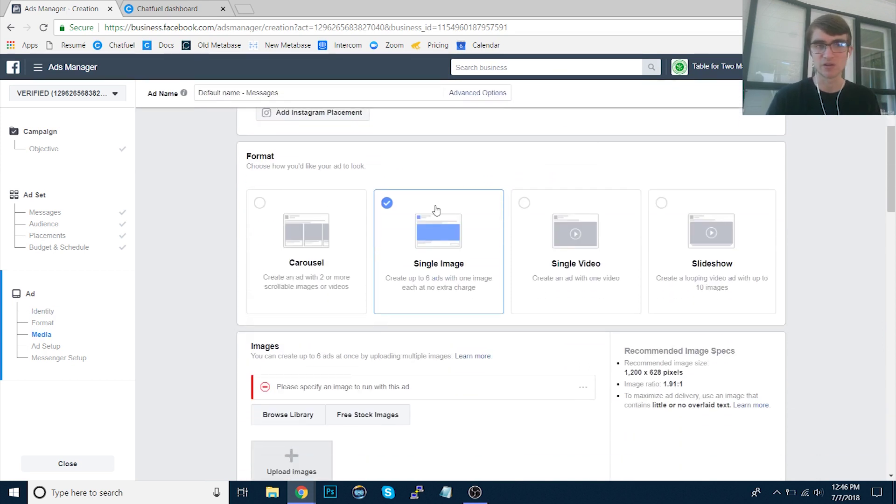
scroll(222, 312, "down", 3)
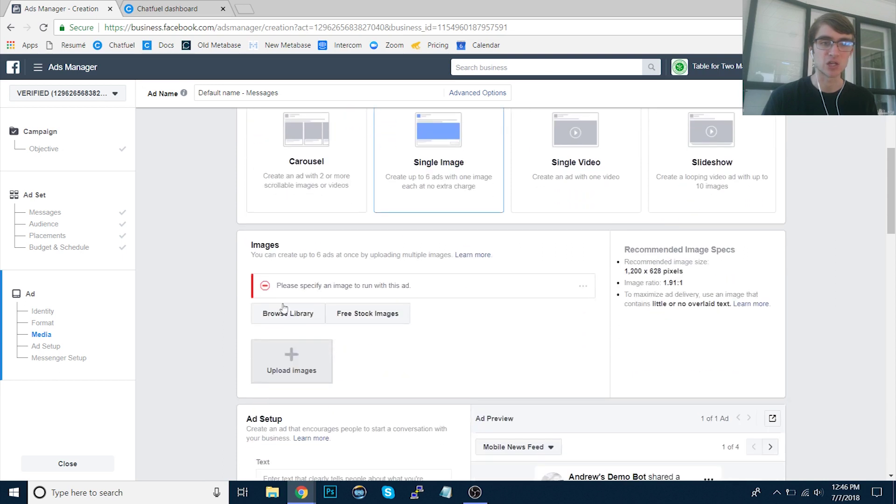
left_click(386, 261)
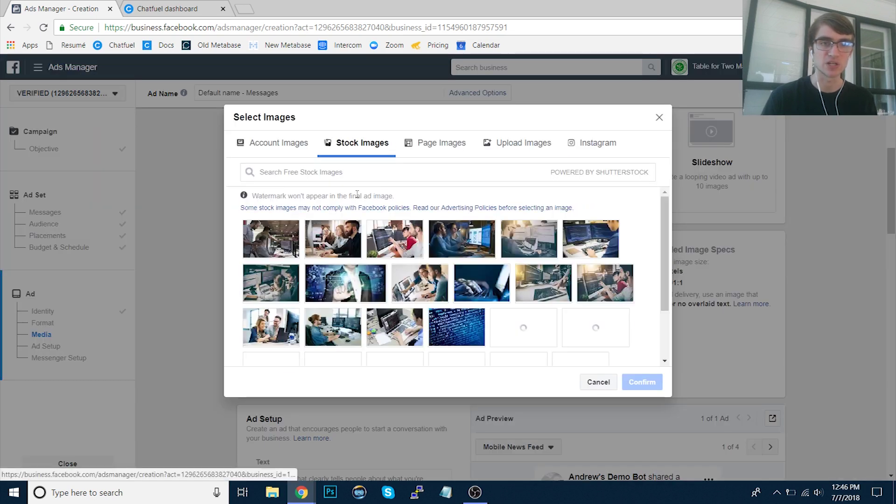
left_click(384, 243)
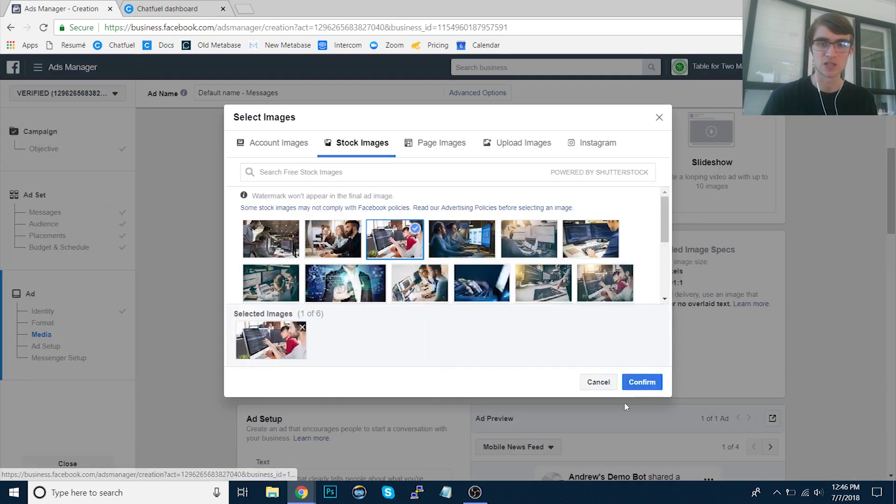
left_click(645, 382)
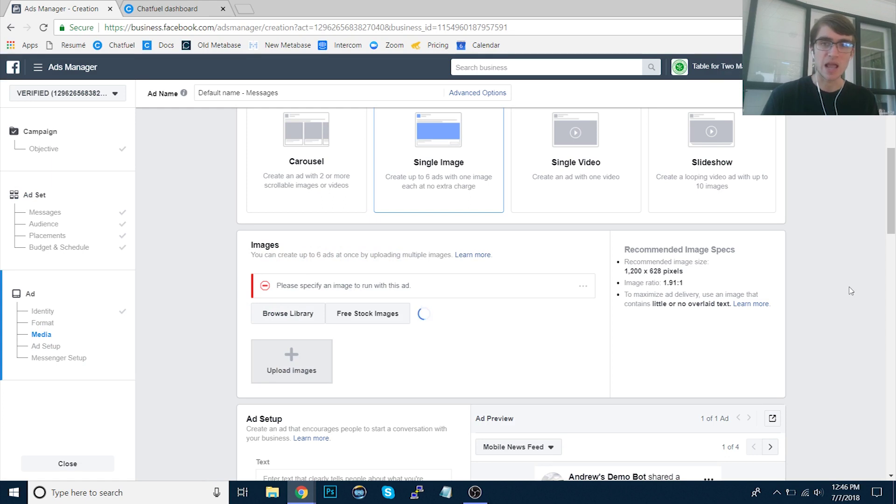
scroll(852, 291, "down", 6)
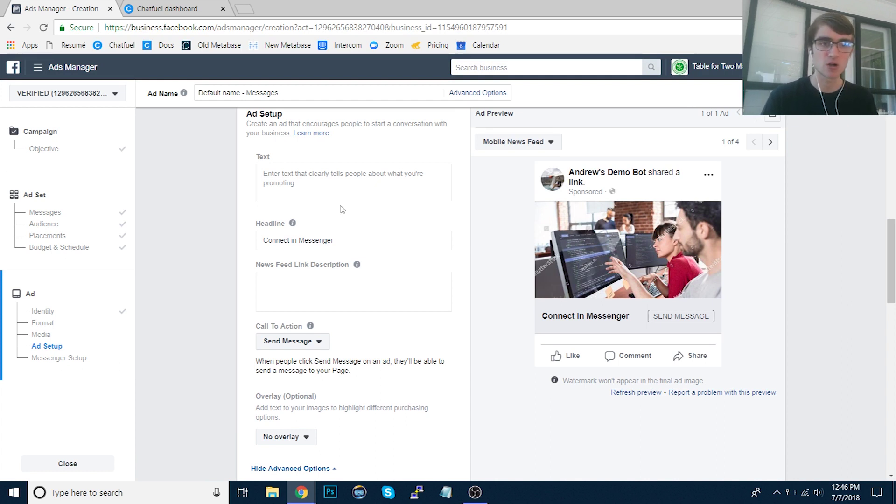
Step: In Messenger Setup, choose Custom Template instead of the standard greeting and questions
scroll(208, 308, "down", 4)
scroll(208, 308, "down", 8)
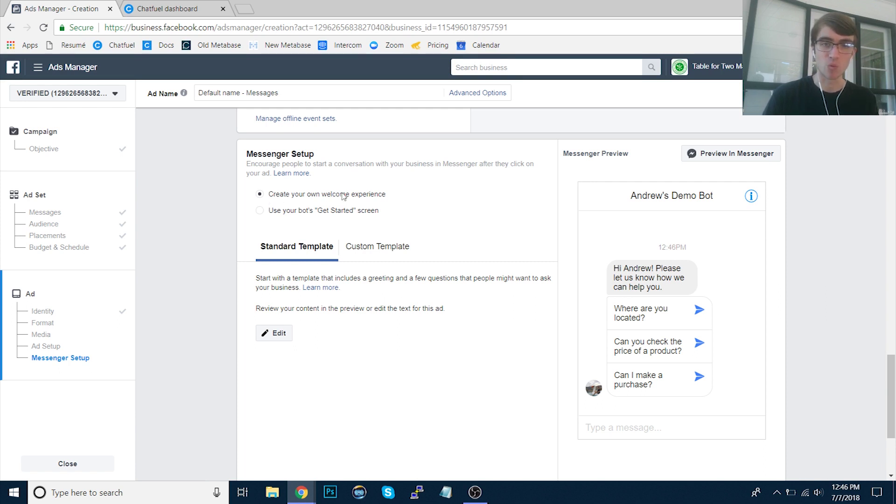
left_click(386, 250)
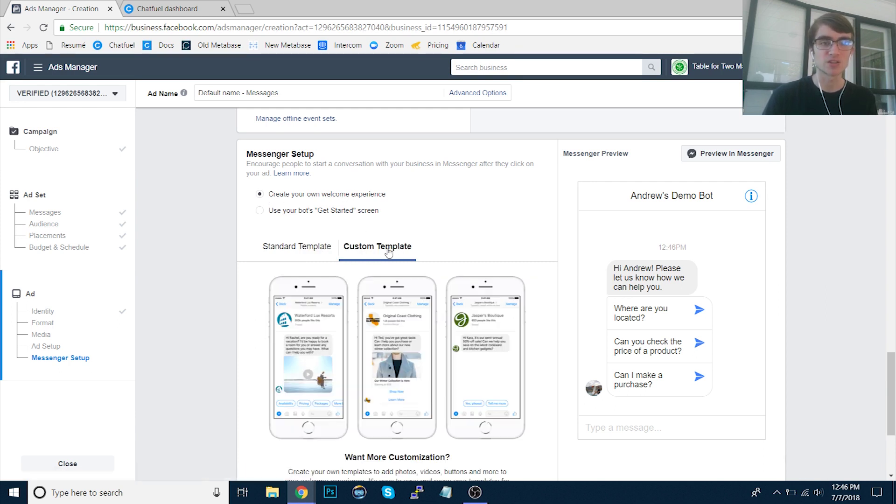
scroll(388, 252, "down", 2)
Step: Start the custom template and make the greeting 'Hi [first name]! Would you like to claim the offer?'
left_click(399, 431)
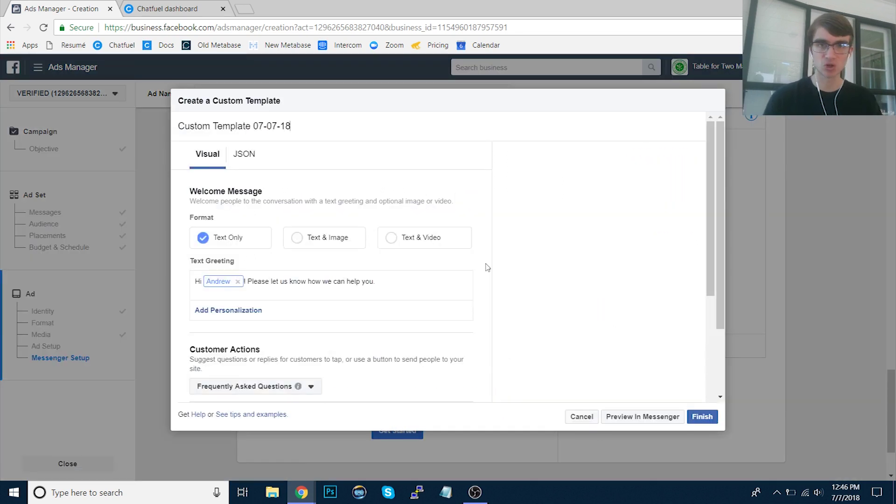
scroll(487, 267, "down", 10)
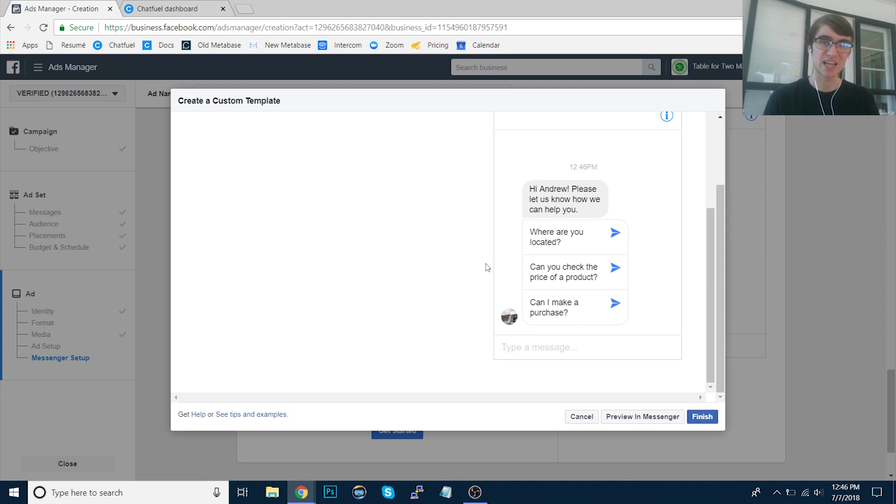
scroll(487, 267, "up", 5)
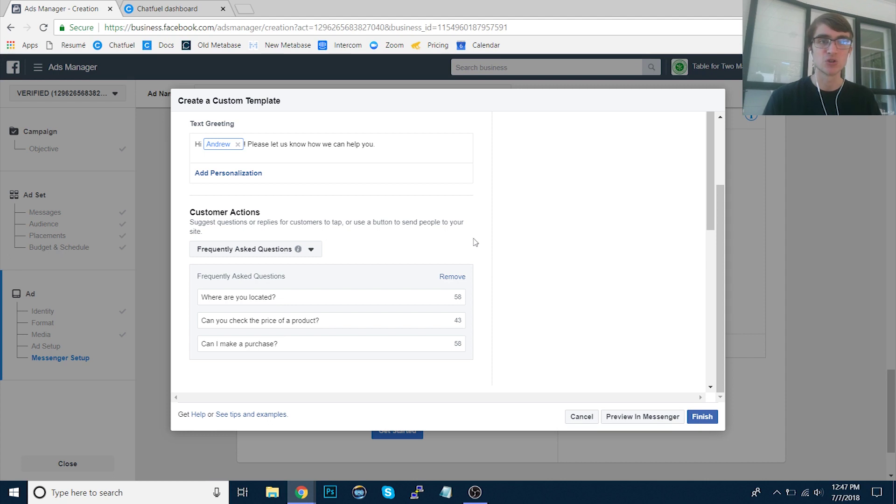
scroll(499, 209, "down", 6)
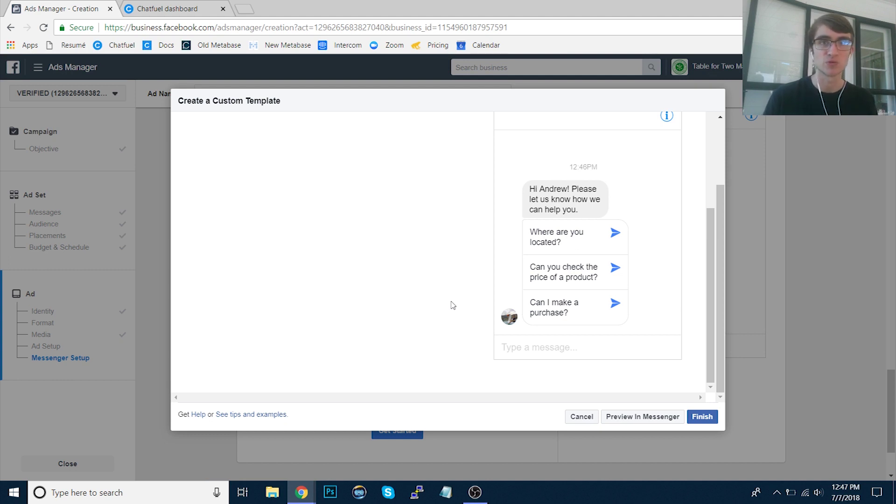
scroll(475, 282, "up", 8)
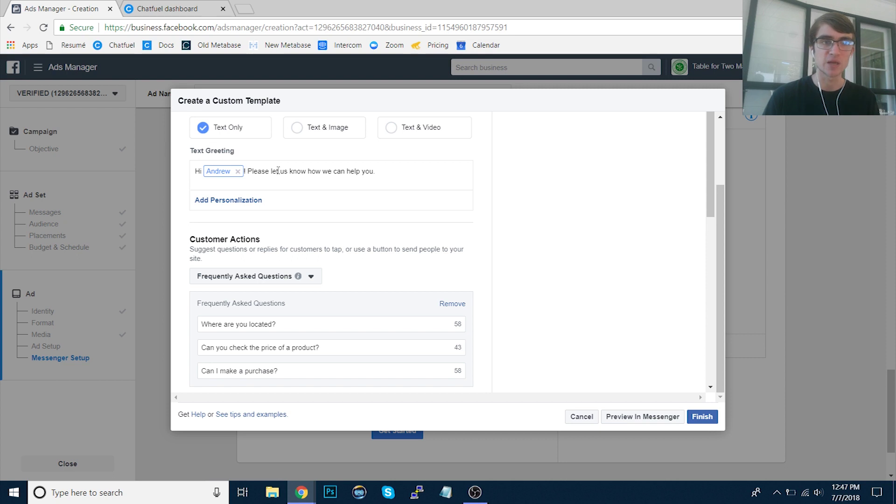
left_click_drag(248, 171, 384, 186)
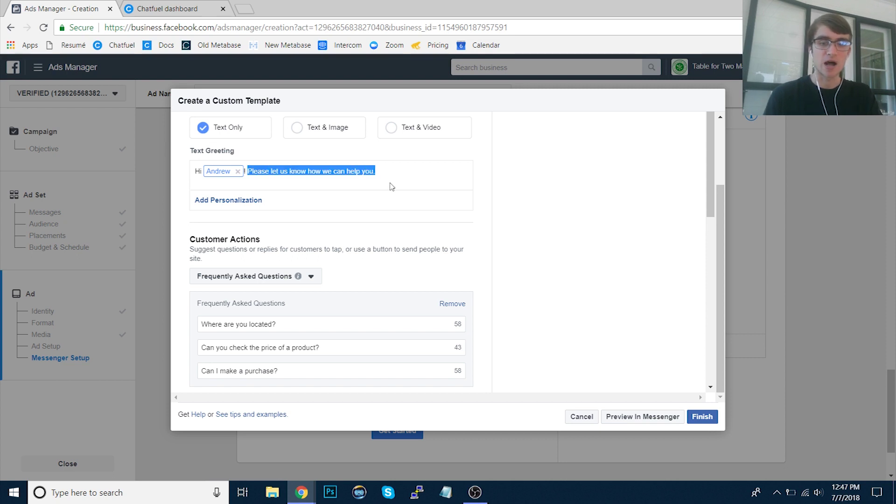
type("Woul")
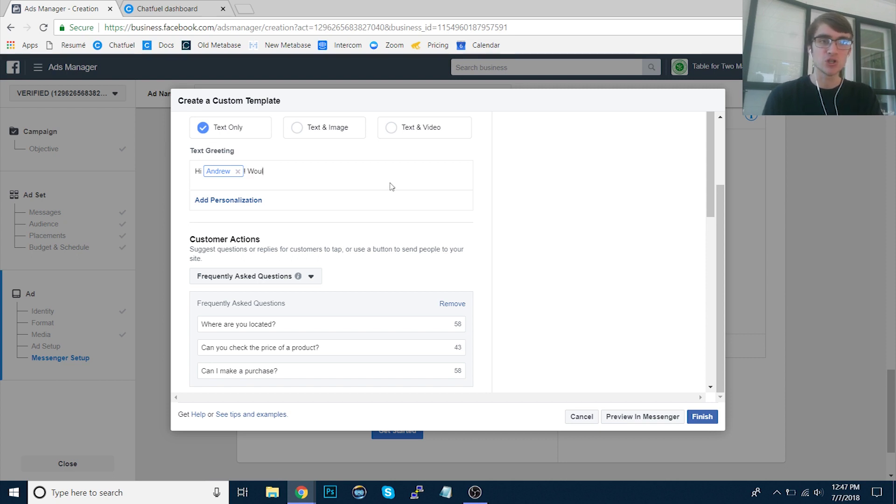
type("d you like t")
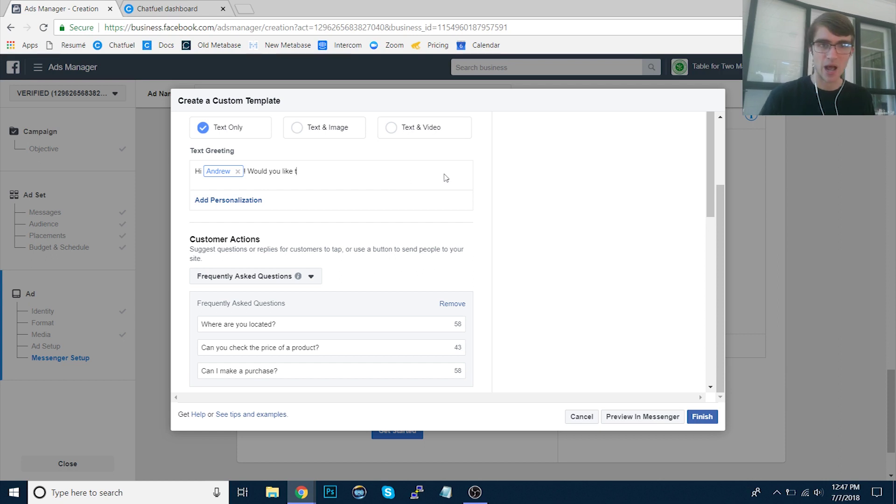
type("o claim the offer?")
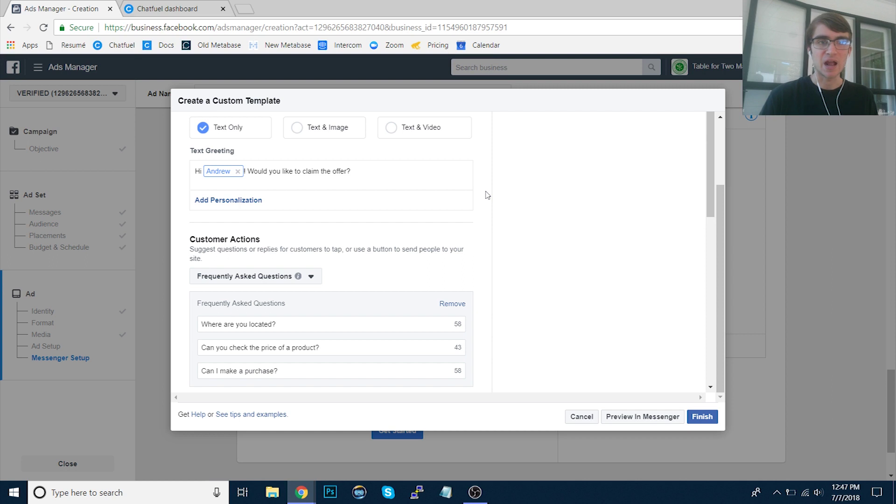
scroll(488, 195, "down", 2)
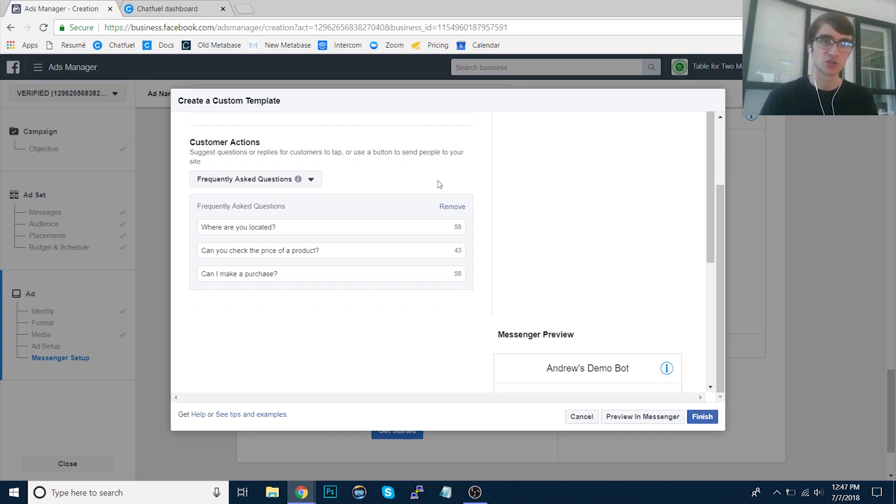
Step: Replace the FAQ panel with a Buttons customer action, then switch to Chatfuel
left_click(449, 208)
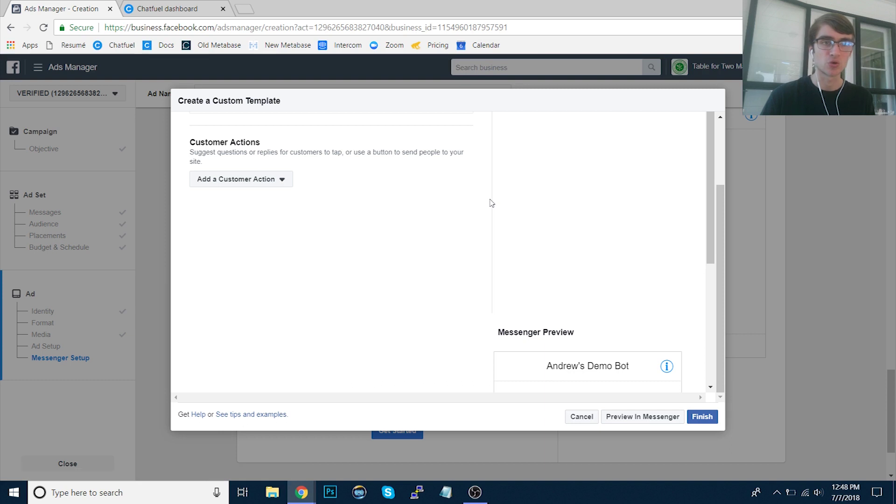
left_click(243, 181)
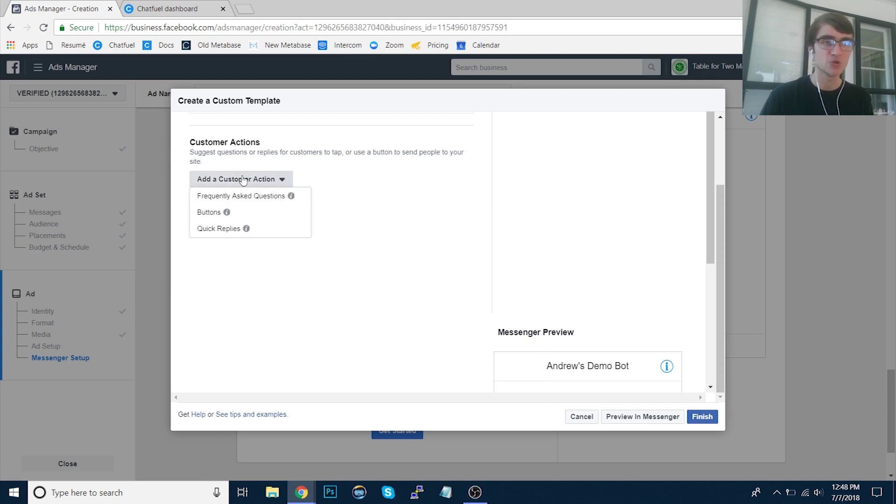
left_click(209, 212)
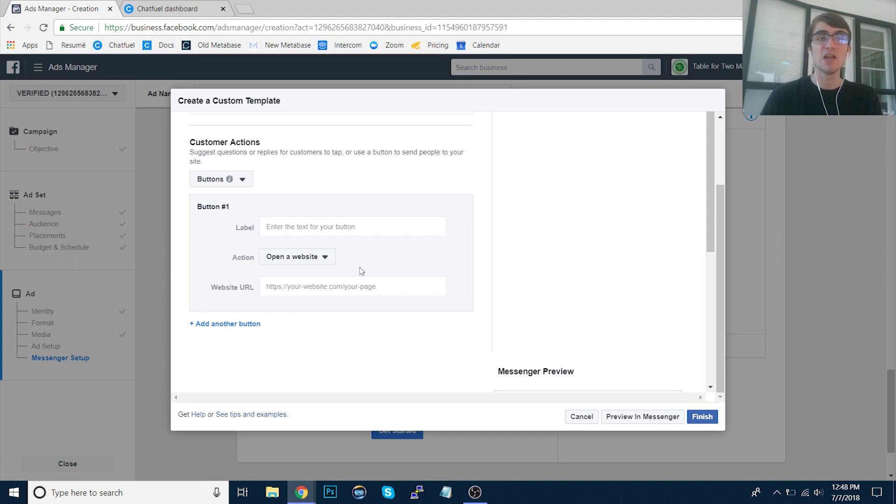
left_click(179, 5)
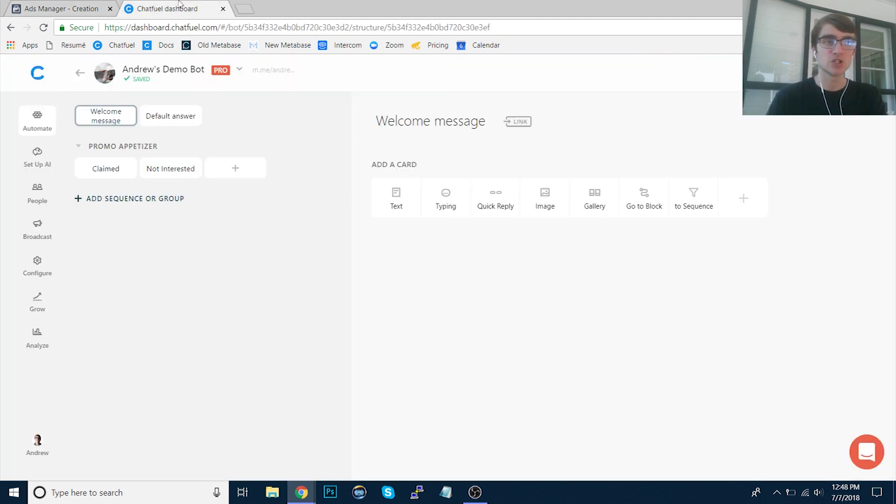
Step: Add a text card reading 'No problem!' to Chatfuel's Not Interested block
left_click(112, 169)
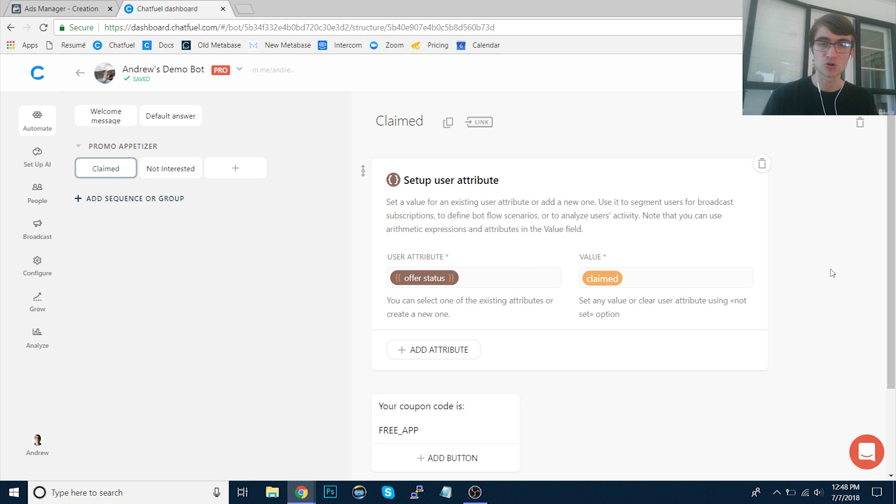
scroll(831, 274, "down", 2)
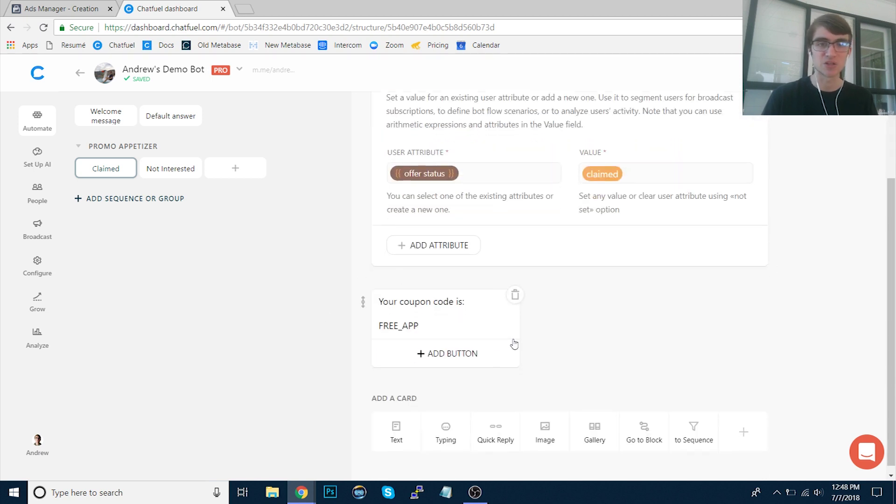
left_click(178, 169)
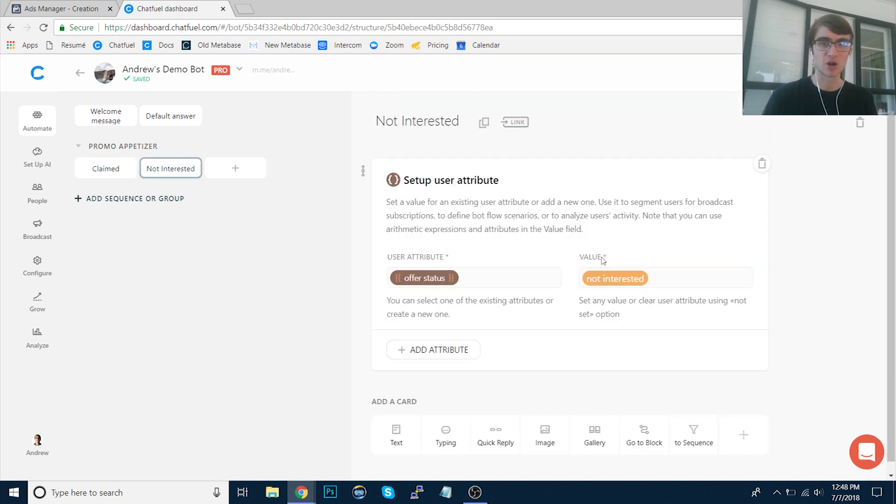
left_click(389, 442)
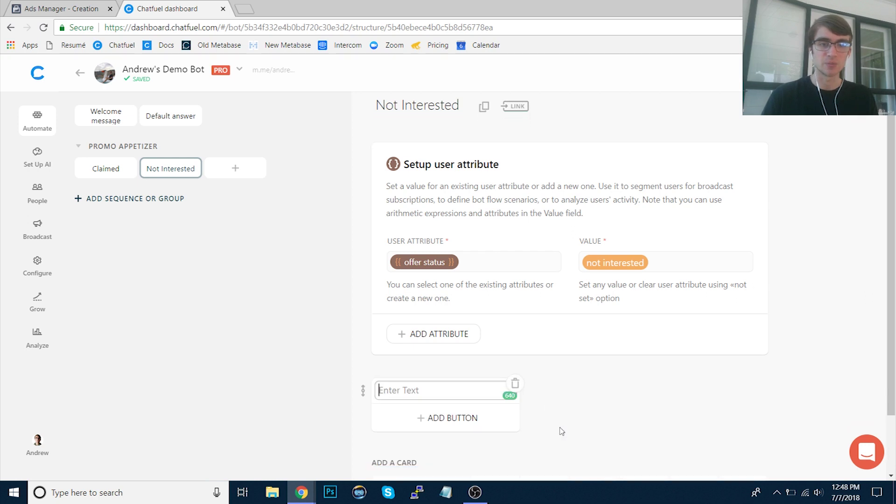
type("No problem!")
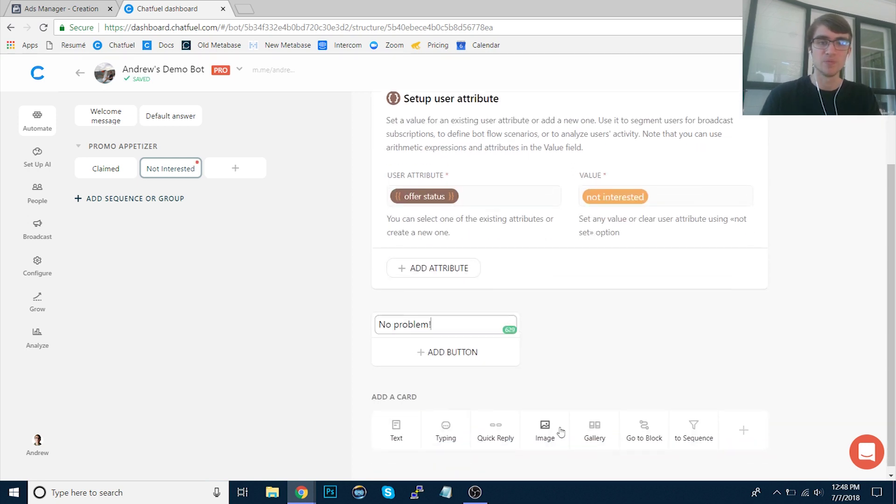
left_click(603, 364)
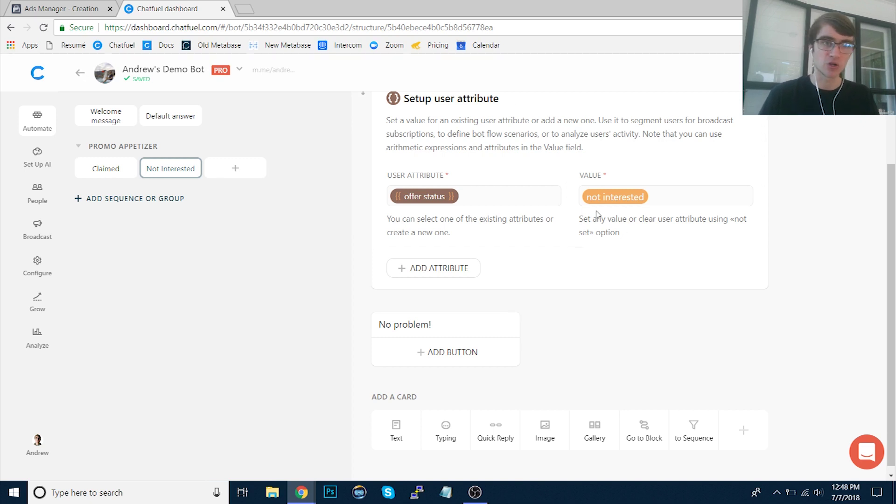
left_click(102, 6)
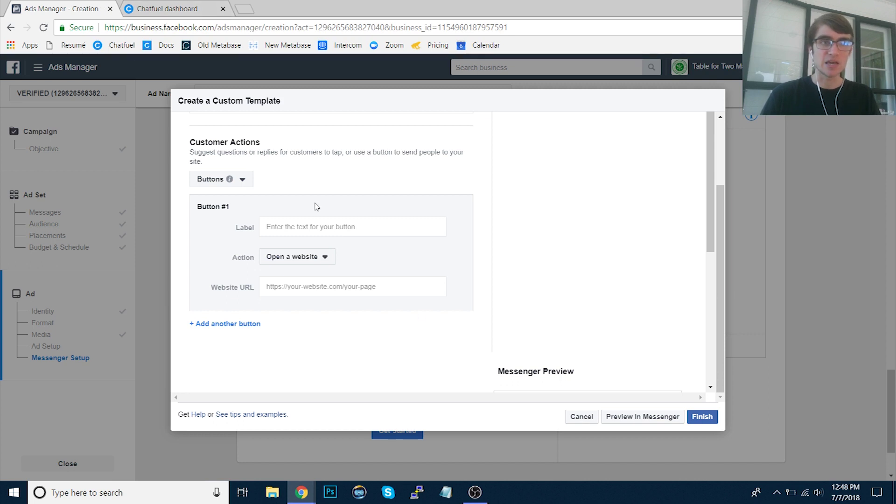
Step: Label the first button 'Yes, please!' and add a second button labelled 'No thanks...'
left_click(296, 228)
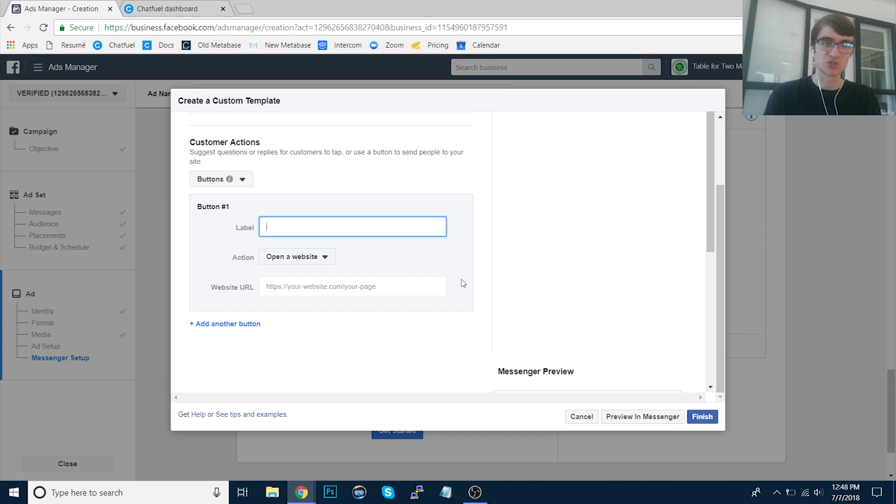
type("Yes, please!")
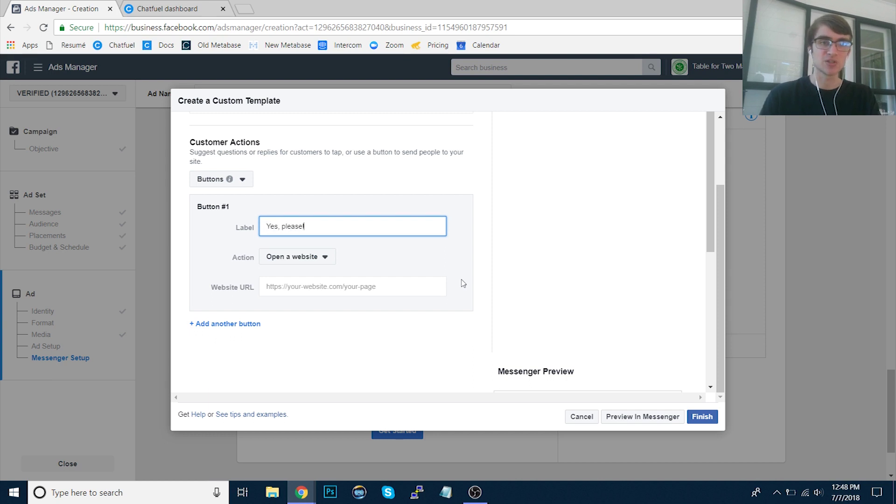
left_click(231, 324)
left_click(307, 349)
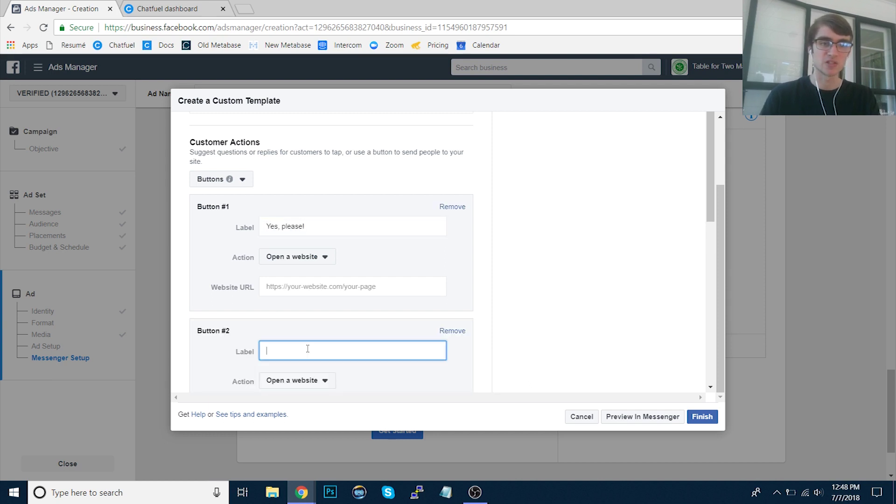
type("No thanks...")
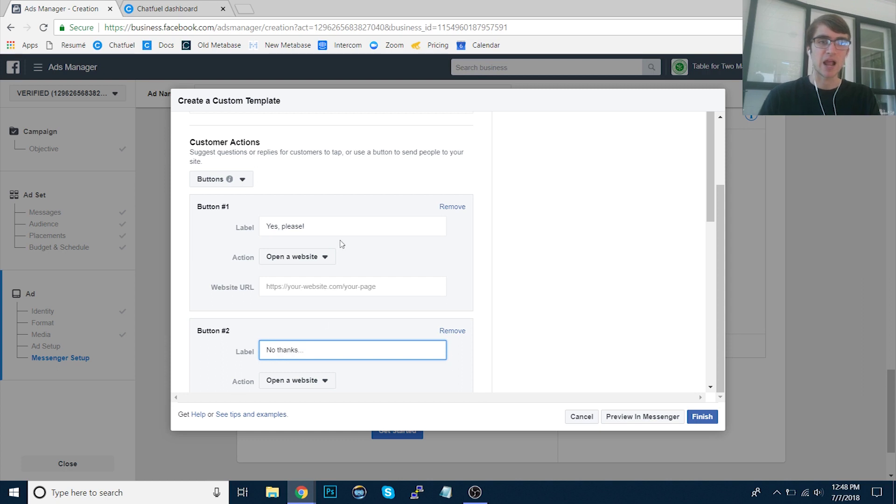
Step: Set both buttons' actions to Send a postback
left_click(296, 260)
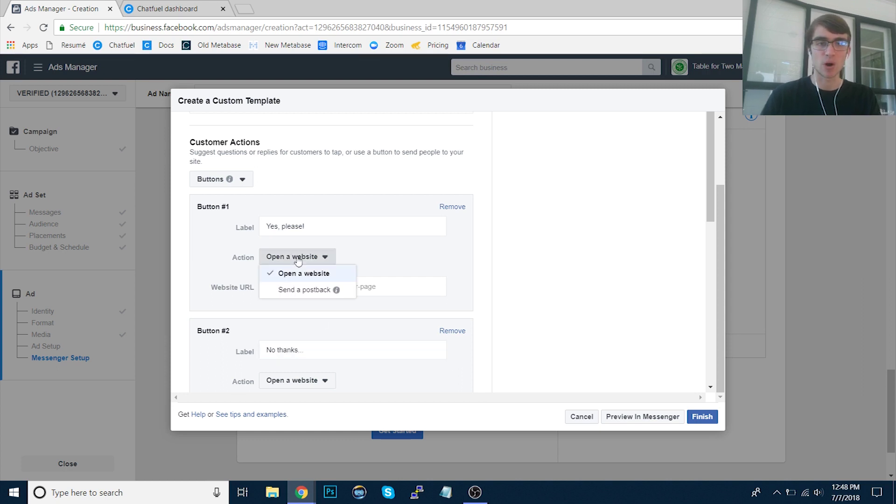
left_click(296, 289)
scroll(317, 336, "down", 1)
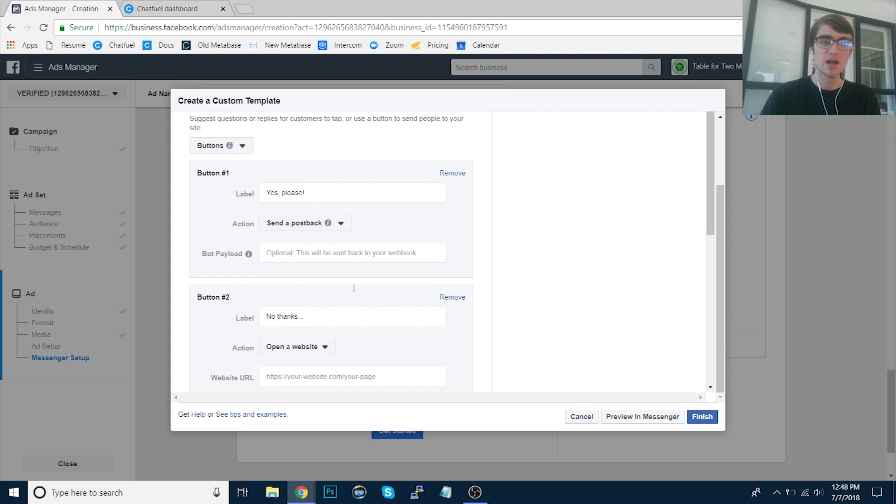
left_click(316, 337)
left_click(299, 372)
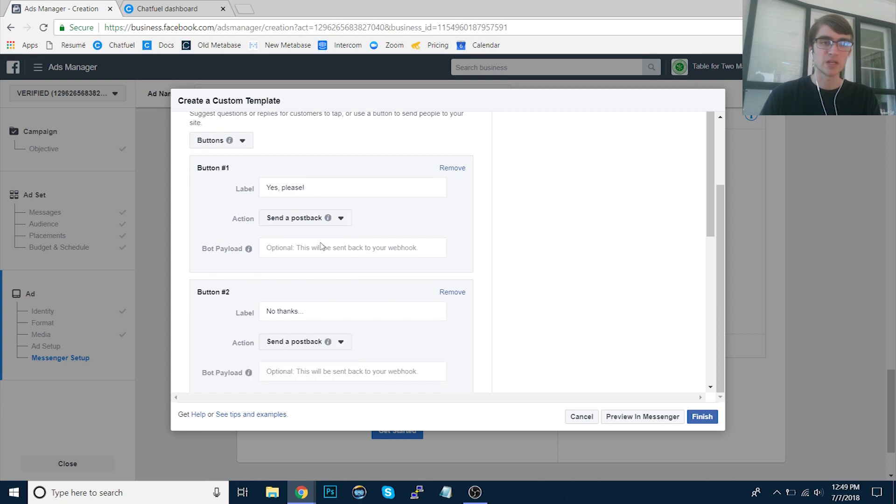
Step: Give the first button the payload 'block name: Claimed', copying the block title from Chatfuel
left_click(307, 248)
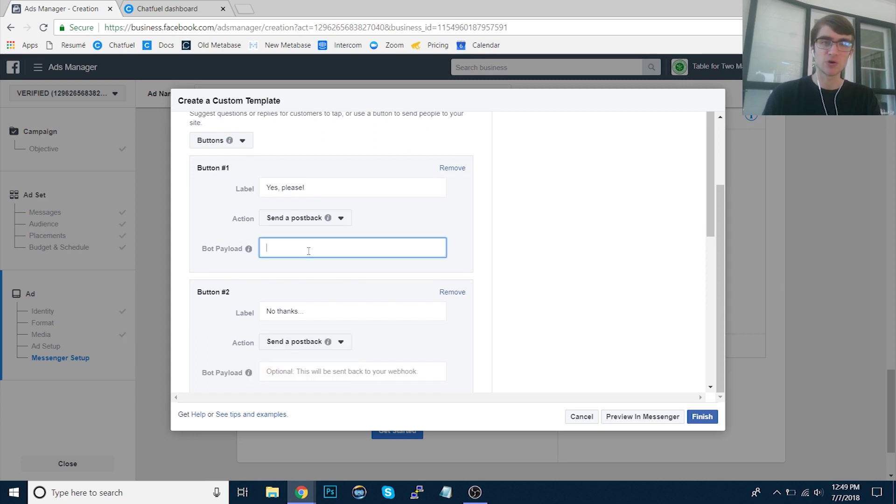
type("block ")
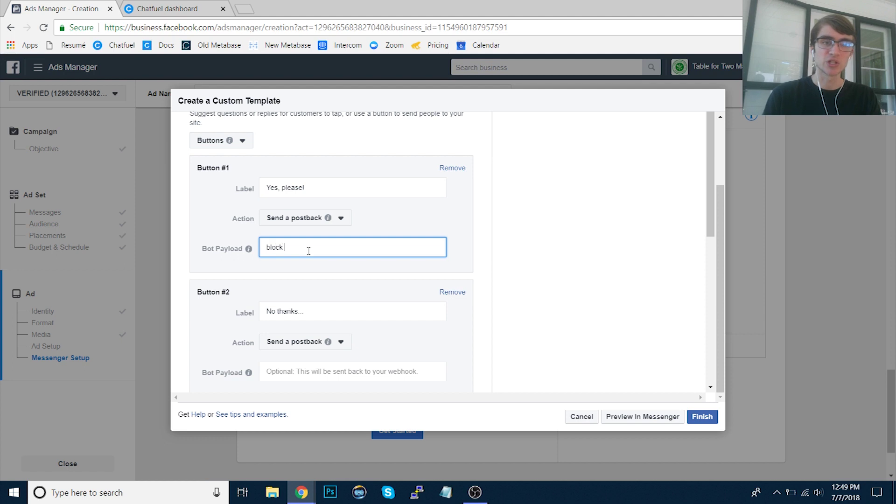
type("name:")
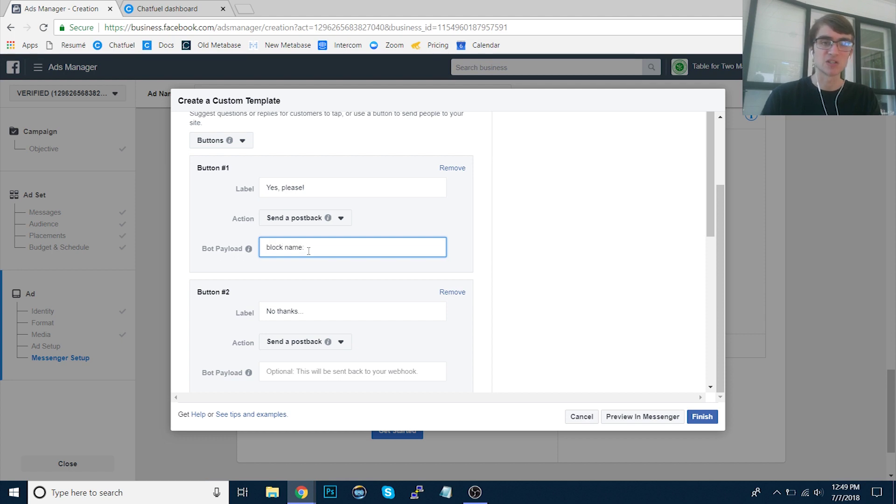
left_click(169, 5)
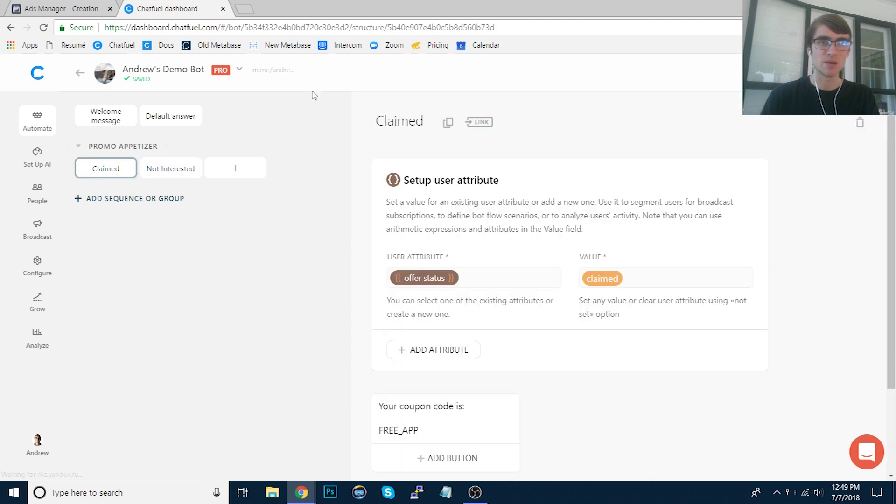
left_click(398, 121)
key("ctrl+c")
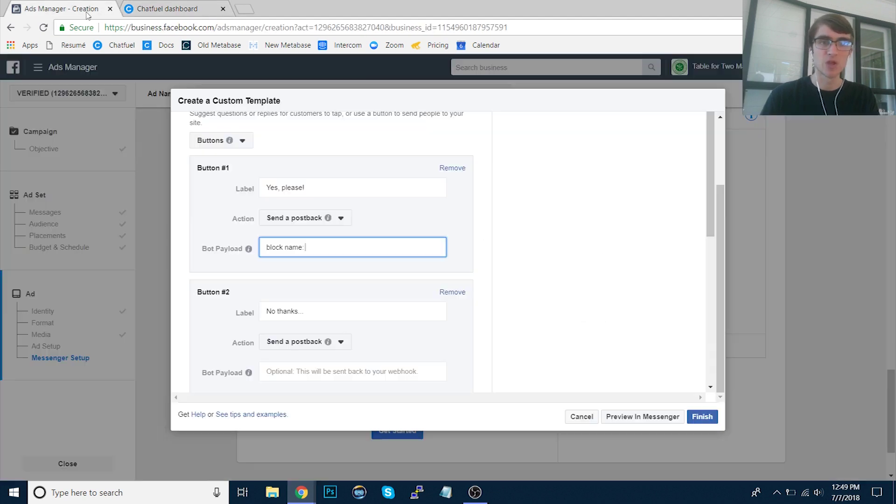
left_click(87, 9)
key("ctrl+v")
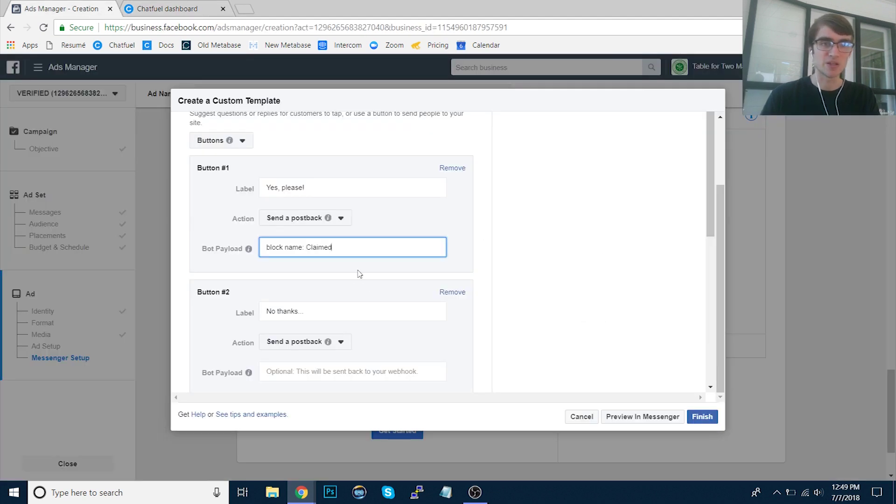
left_click(491, 275)
Step: Give the second button the payload 'block name: Not Interested'
scroll(491, 275, "down", 2)
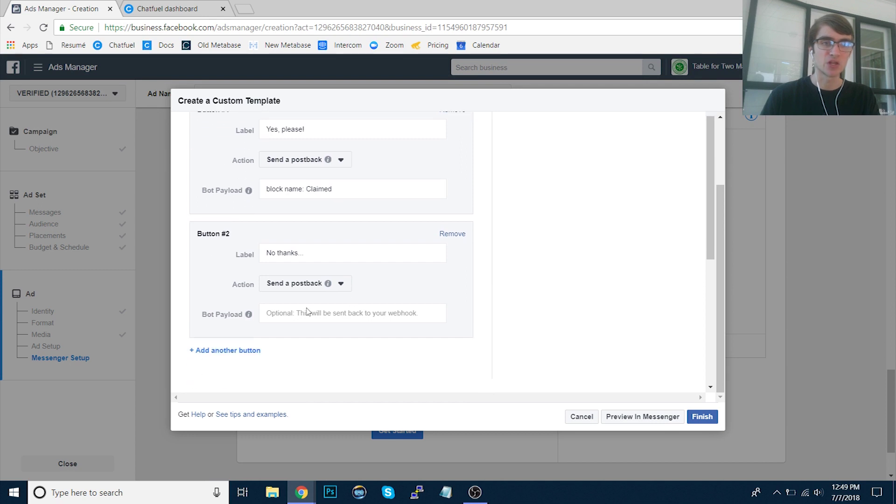
triple_click(277, 187)
key("ctrl+c")
left_click(158, 8)
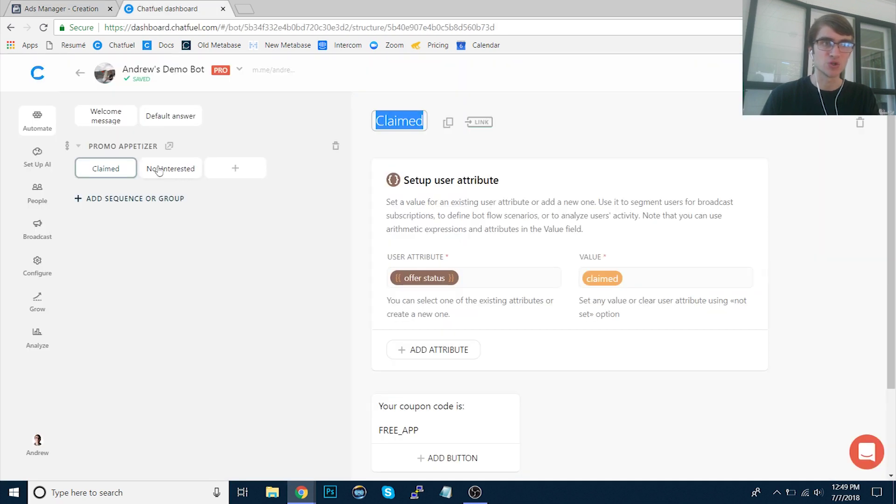
left_click(61, 6)
left_click(324, 314)
key("ctrl+v")
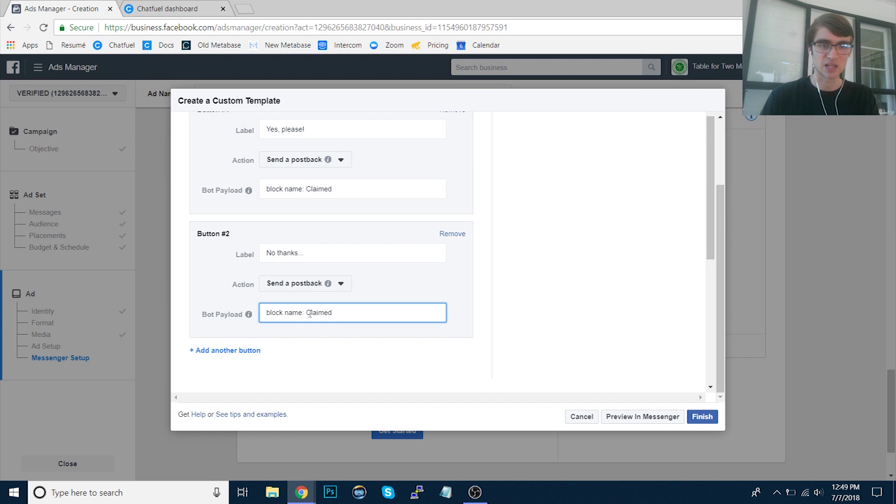
double_click(324, 313)
type("Not Interested")
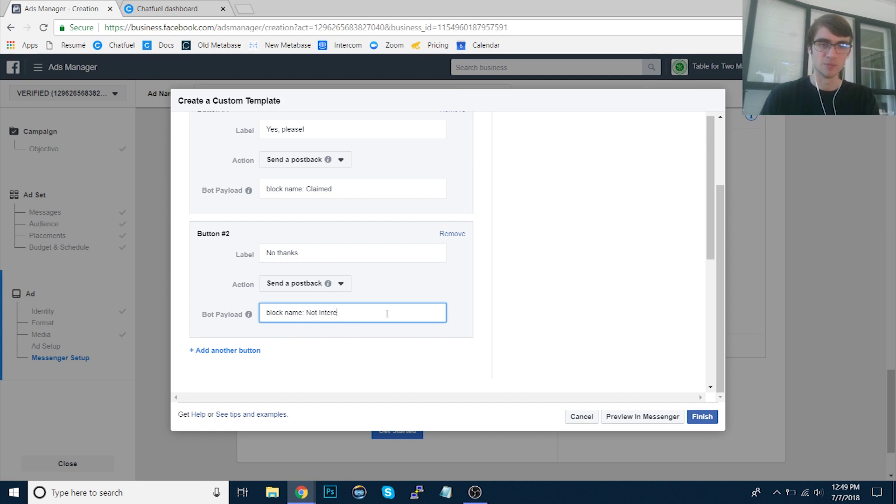
left_click(486, 294)
scroll(486, 294, "down", 6)
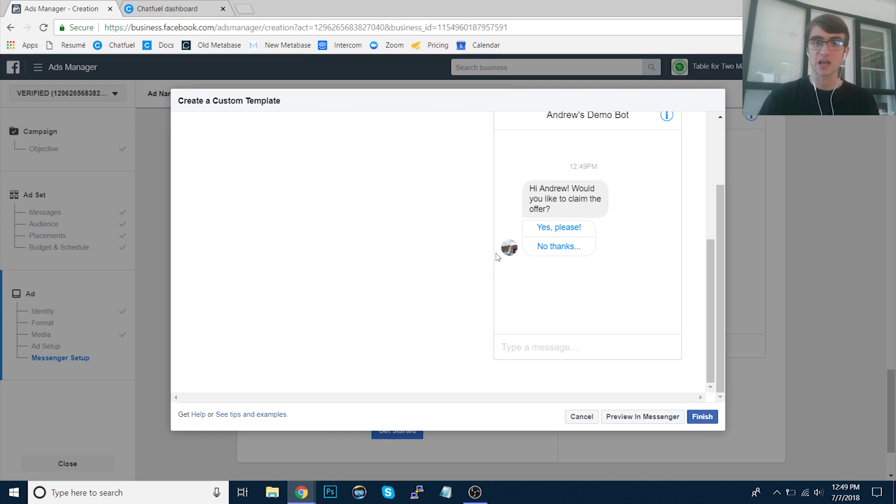
Step: Send the two-button greeting preview to Messenger and dismiss the confirmation
left_click(634, 420)
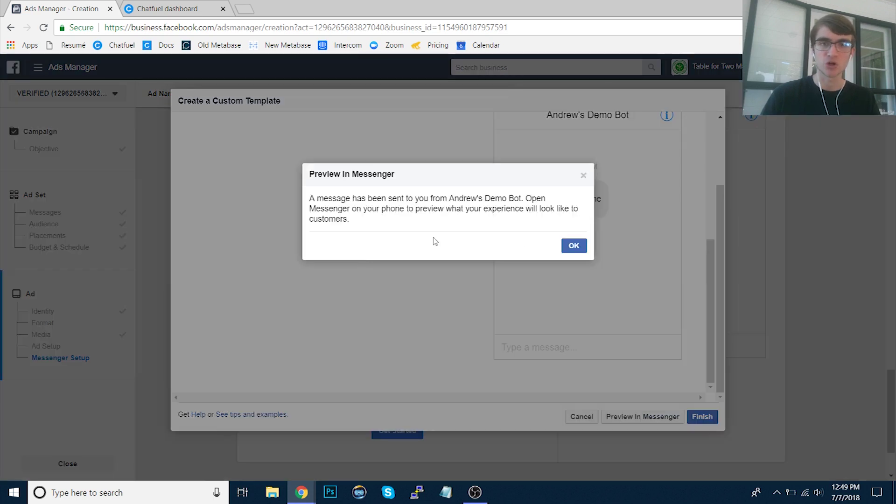
left_click(572, 244)
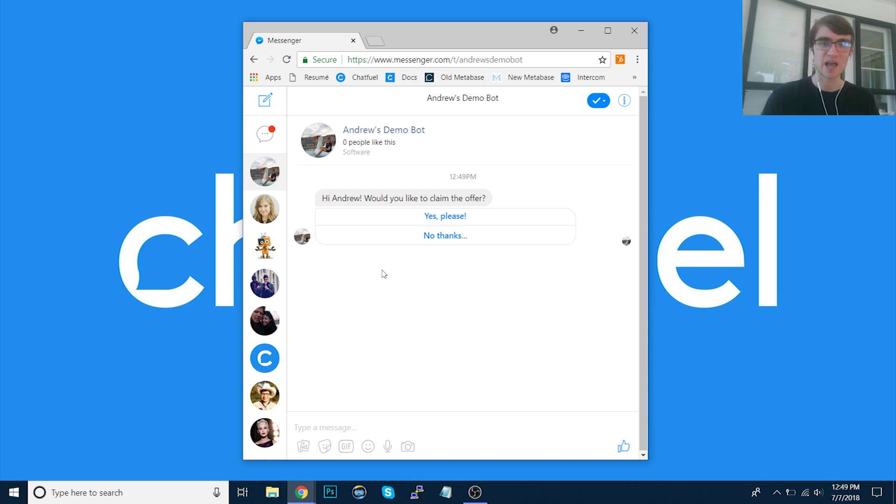
Step: Answer 'Yes, please!' in the demo bot conversation to receive the FREE_APP coupon code
left_click(443, 218)
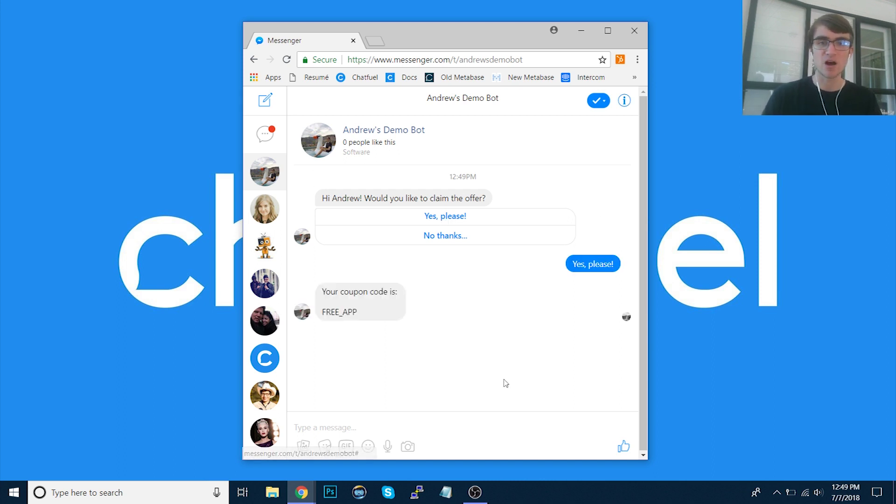